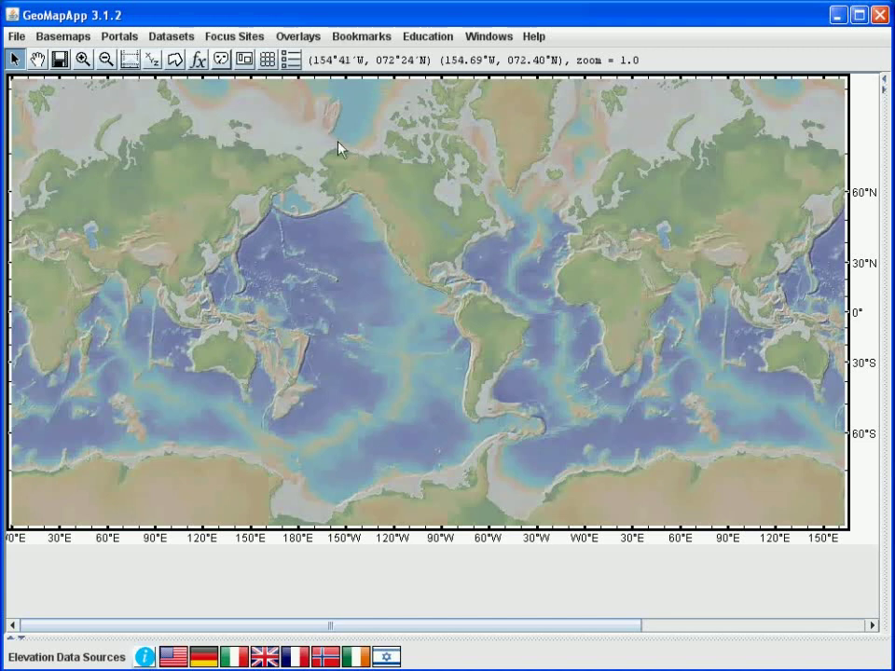
Import the earthchem_download_83631 sample table from a tab-delimited ASCII text file
left_click(171, 42)
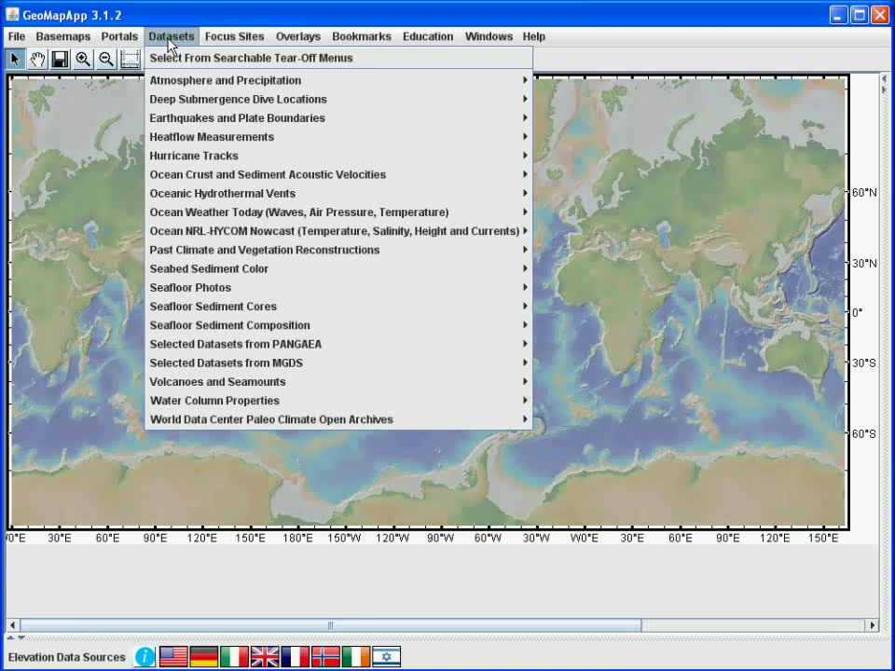
left_click(359, 155)
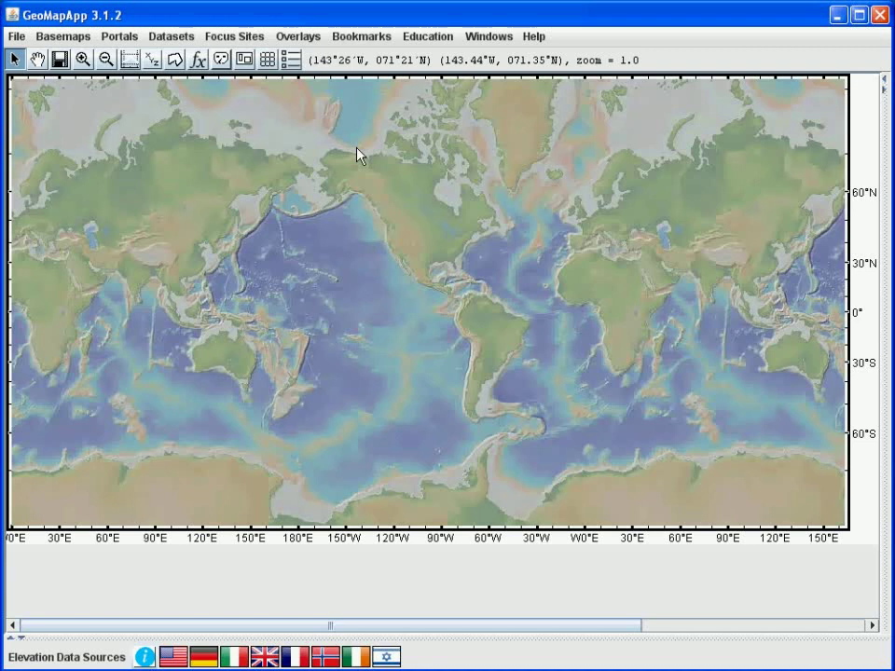
left_click(15, 41)
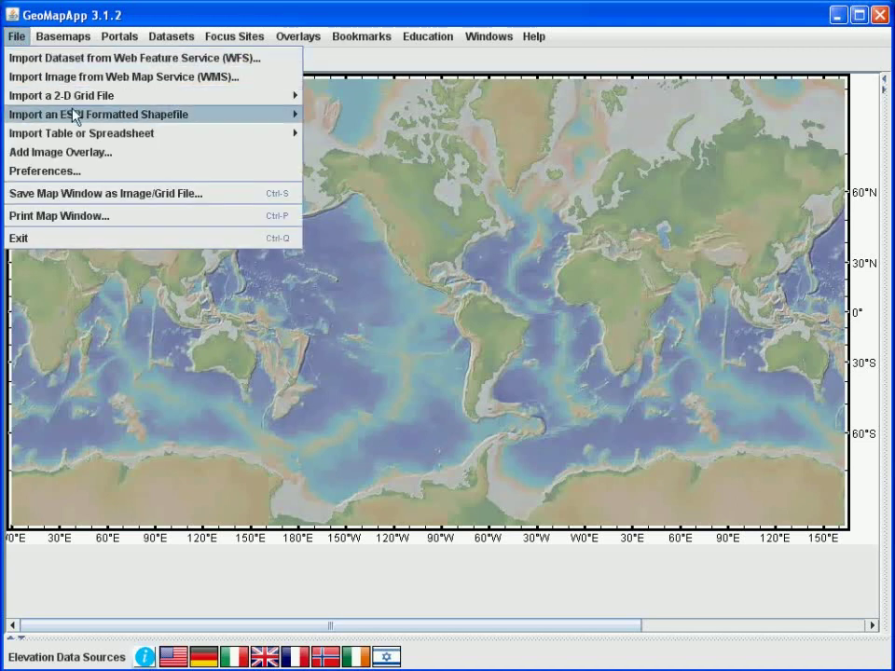
mouse_move(172, 139)
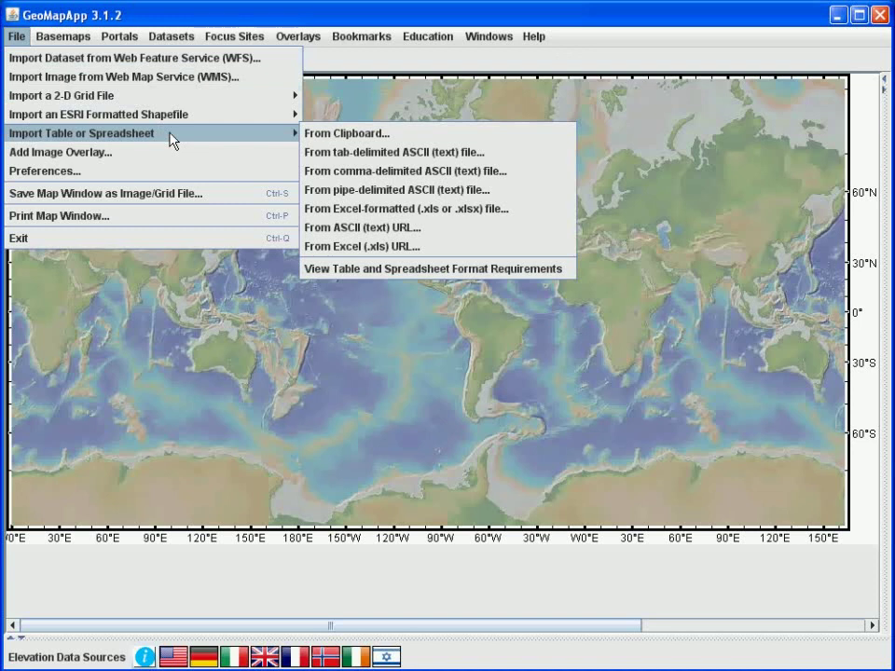
left_click(357, 153)
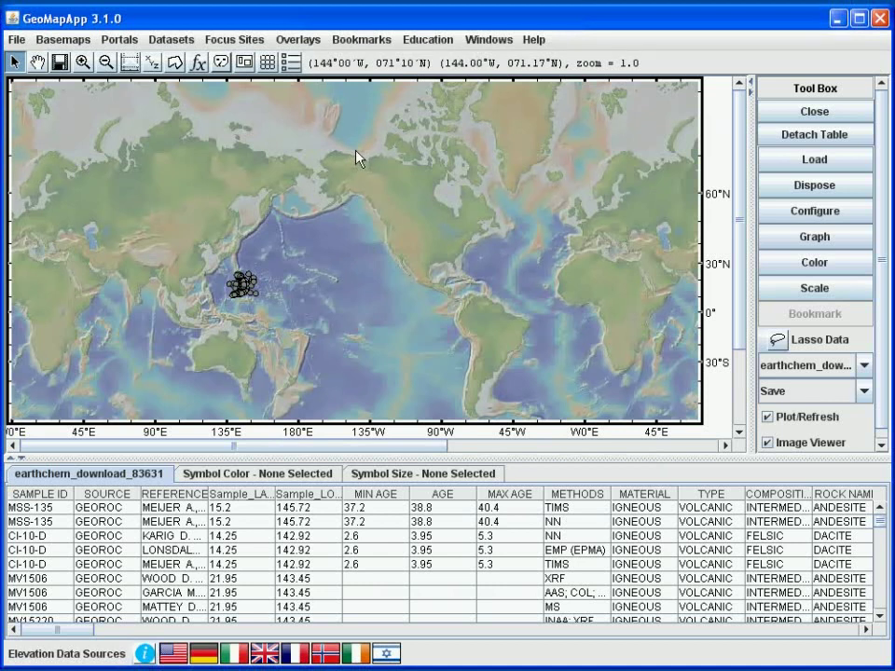
left_click(817, 137)
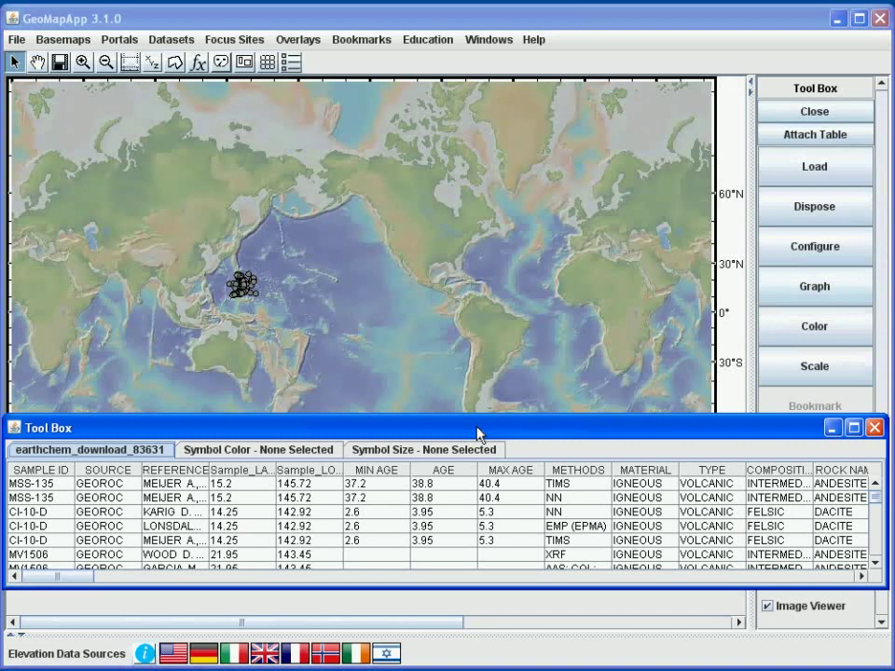
left_click_drag(500, 436, 239, 630)
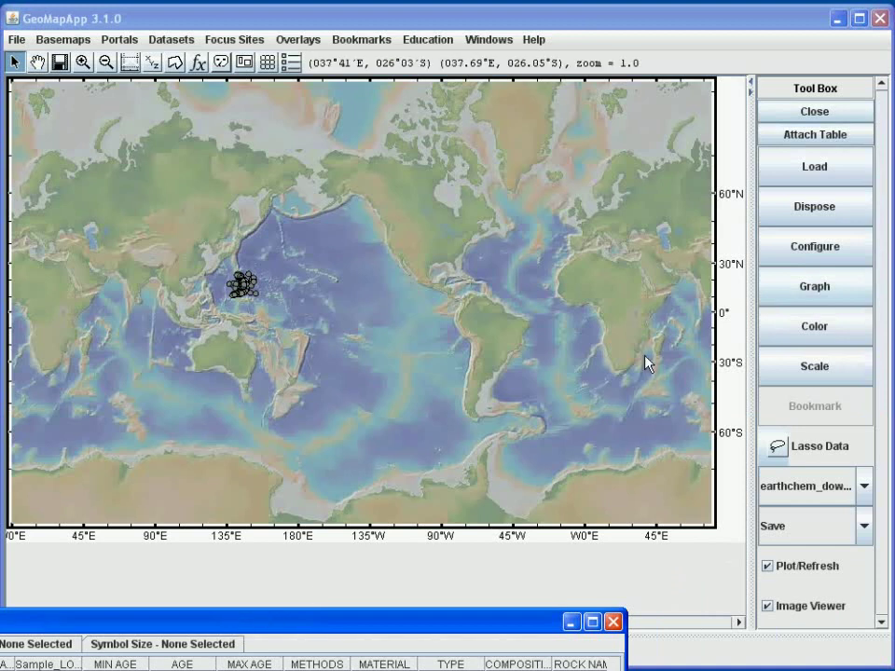
left_click(812, 138)
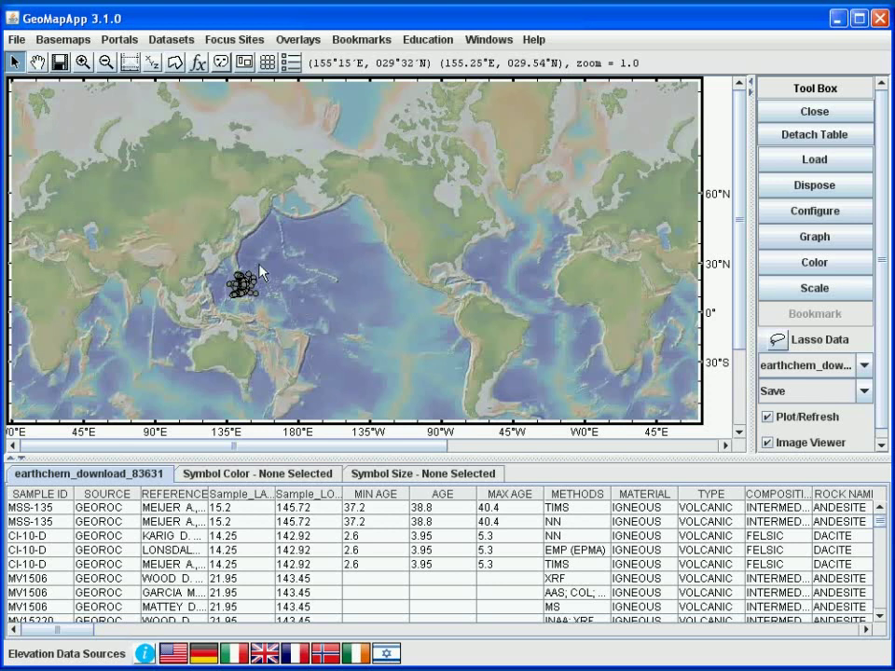
Zoom the map onto the Mariana arc samples and sort the sample table by AGE
left_click(83, 63)
left_click_drag(215, 253, 287, 313)
left_click_drag(259, 196, 368, 295)
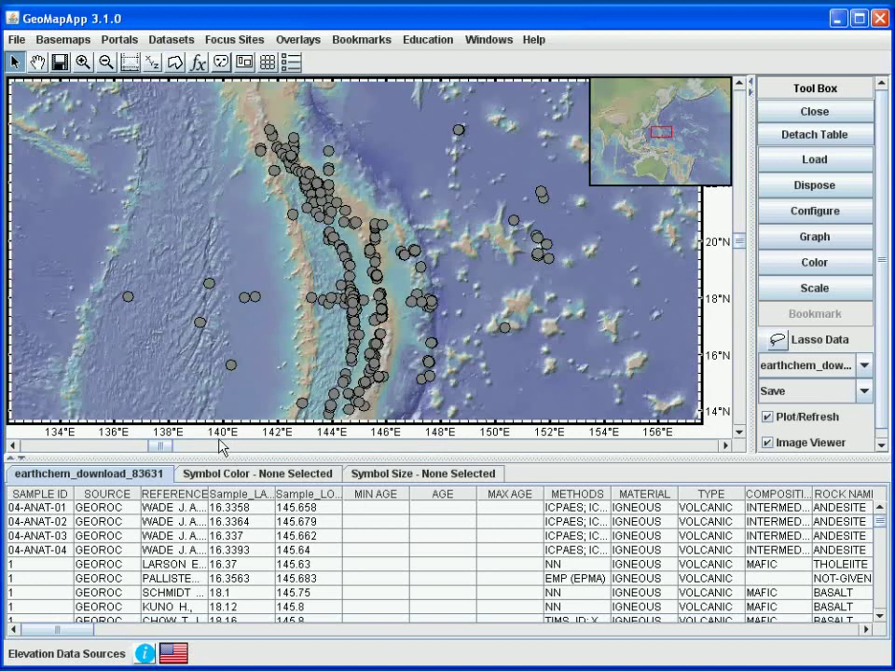
left_click(455, 494)
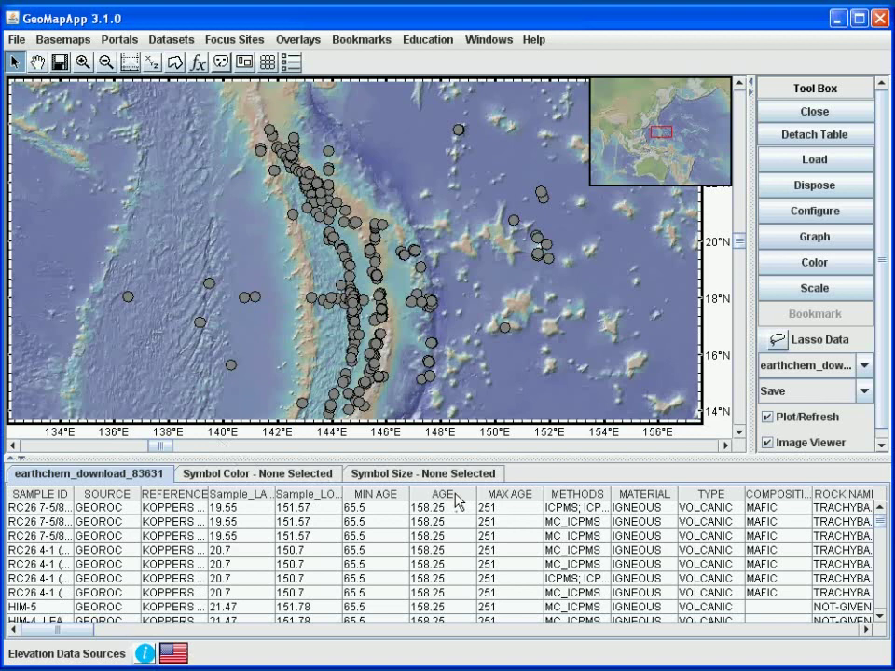
Sort the table by Sample_LATITUDE, then SAMPLE ID, and select sample 04-ANAT-04
left_click(240, 500)
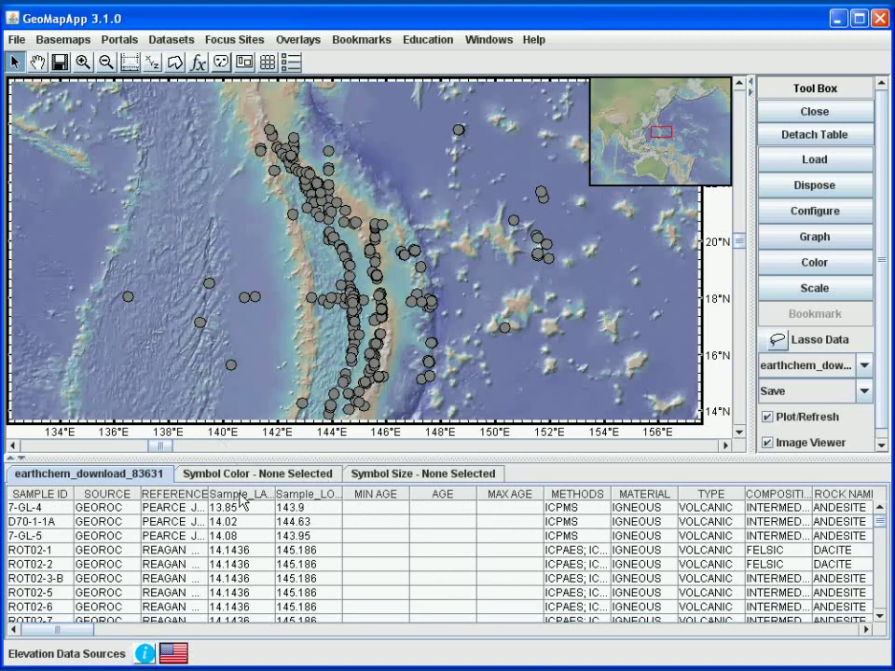
left_click(37, 495)
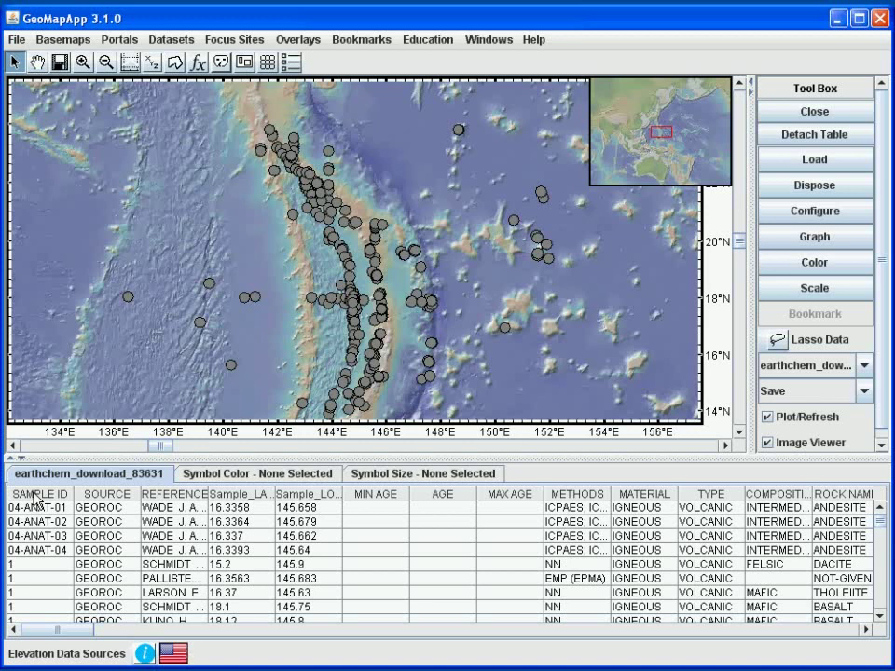
left_click(35, 552)
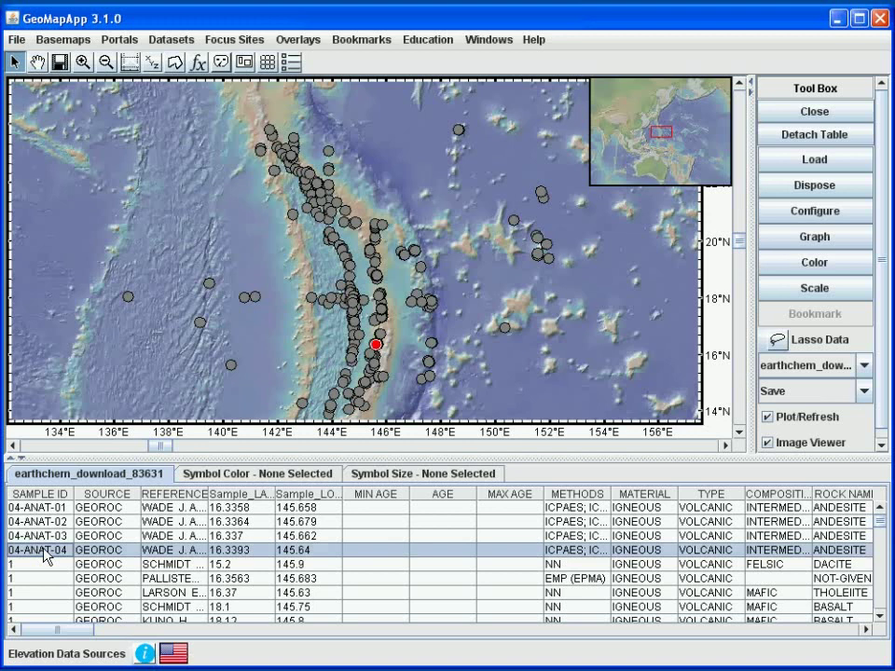
Extend the selection to four rows, then pick map samples near 141°E 18°N and 148.7°E 23.8°N
left_click(37, 594, "shift")
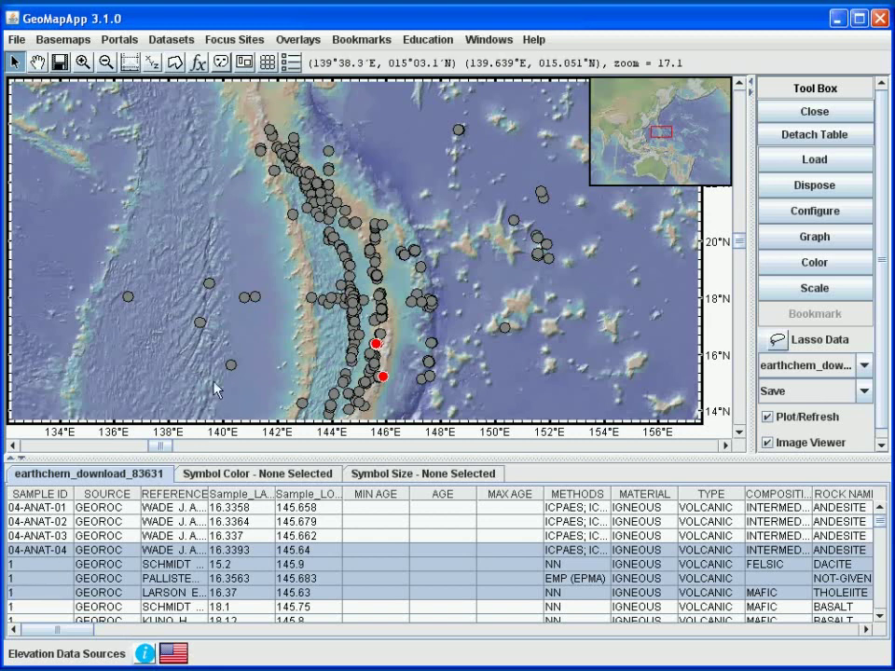
left_click(255, 298)
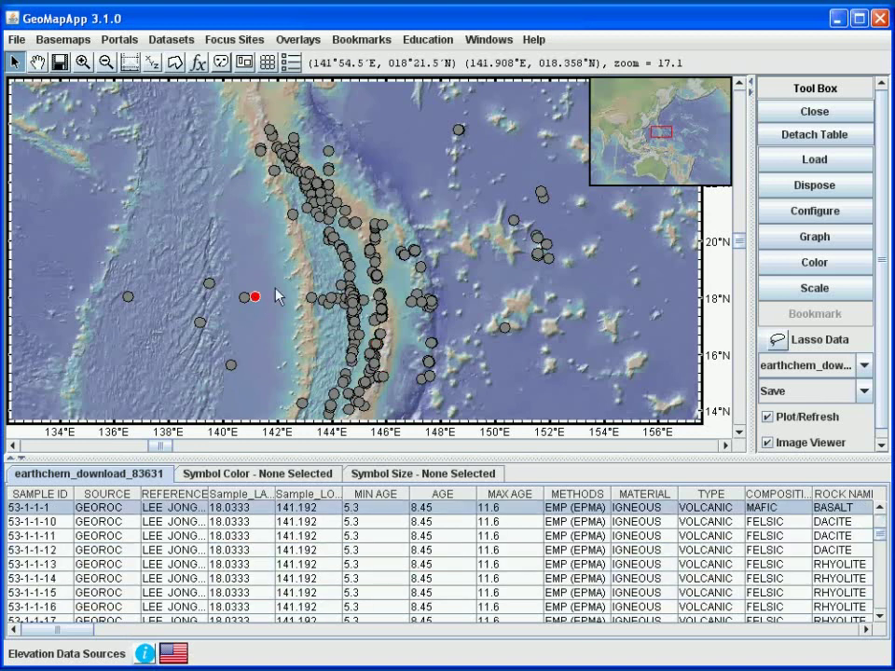
left_click(459, 132)
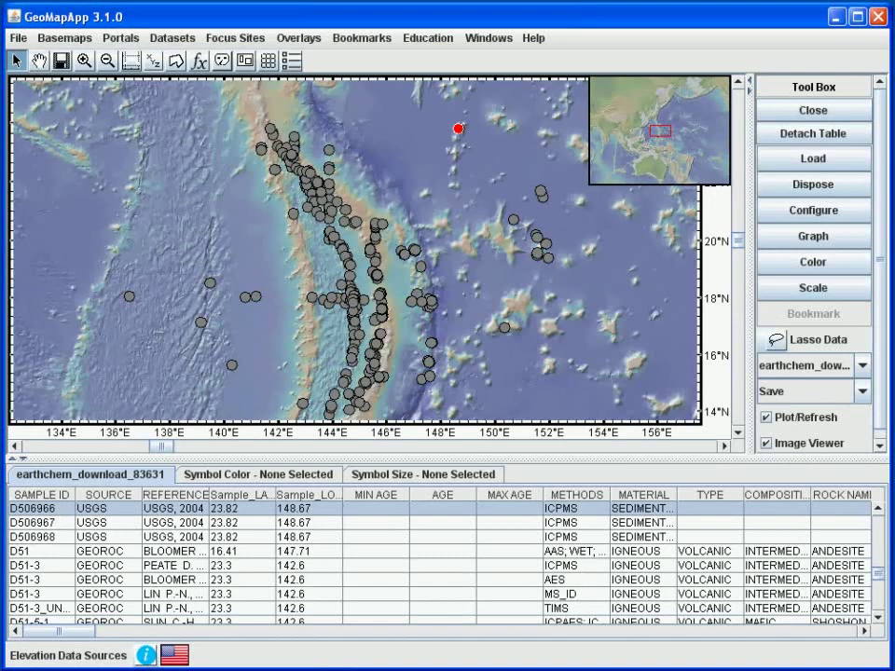
Scale symbol sizes by MGO and narrow the MGO histogram range to enlarge size differences
left_click(791, 293)
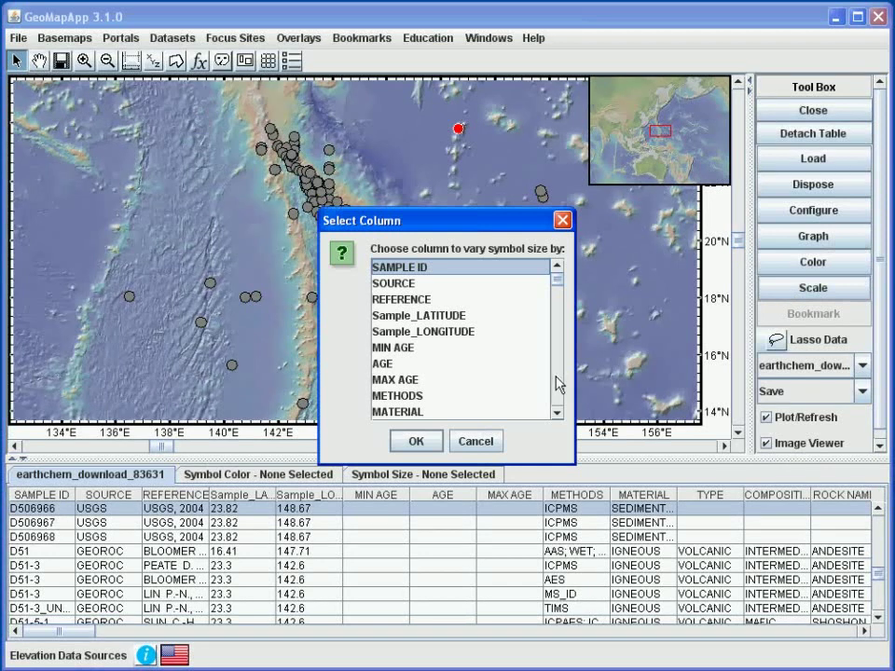
scroll(559, 384, "down", 3)
scroll(558, 384, "down", 3)
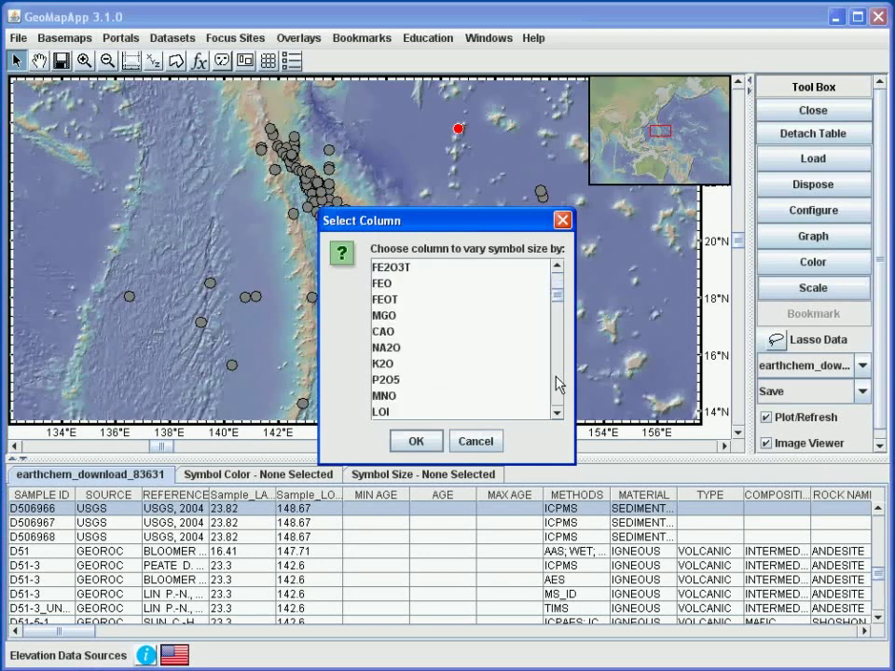
left_click(385, 316)
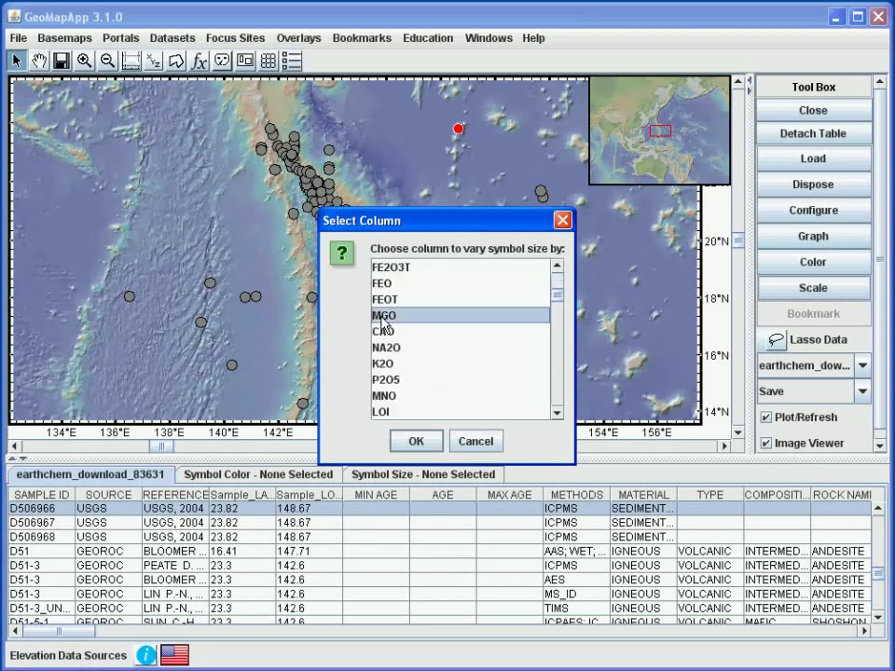
left_click(416, 441)
left_click_drag(448, 284, 381, 487)
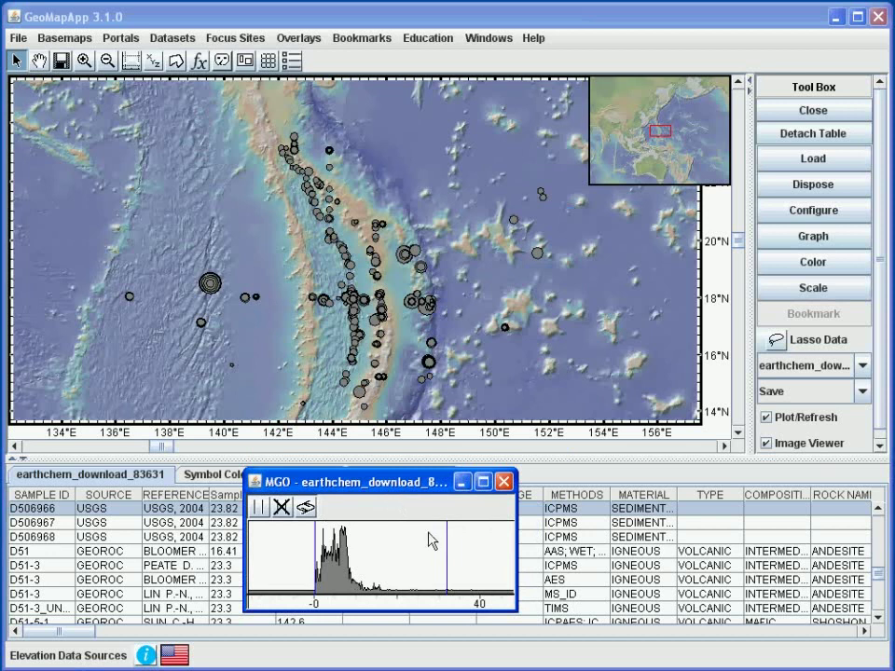
left_click_drag(446, 535, 378, 534)
left_click(459, 395)
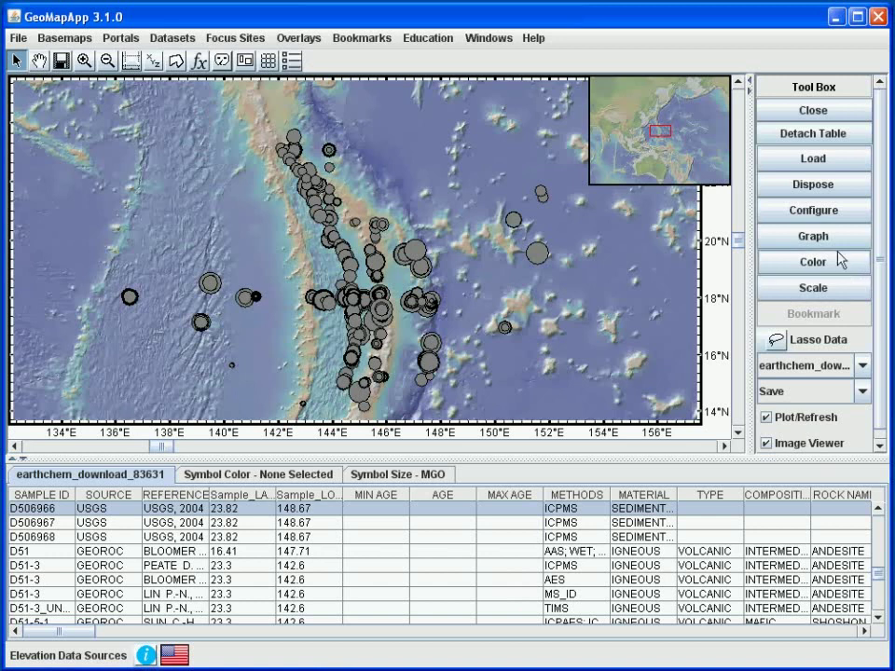
Colour symbols by Sample_LATITUDE, lowering the palette's upper bound before closing it
left_click(791, 268)
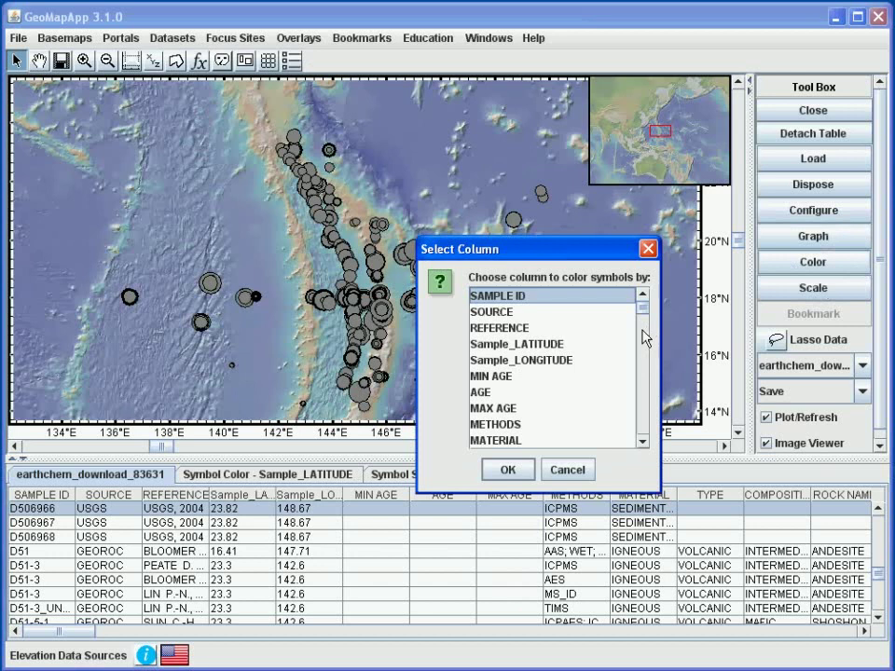
left_click(518, 344)
left_click(506, 472)
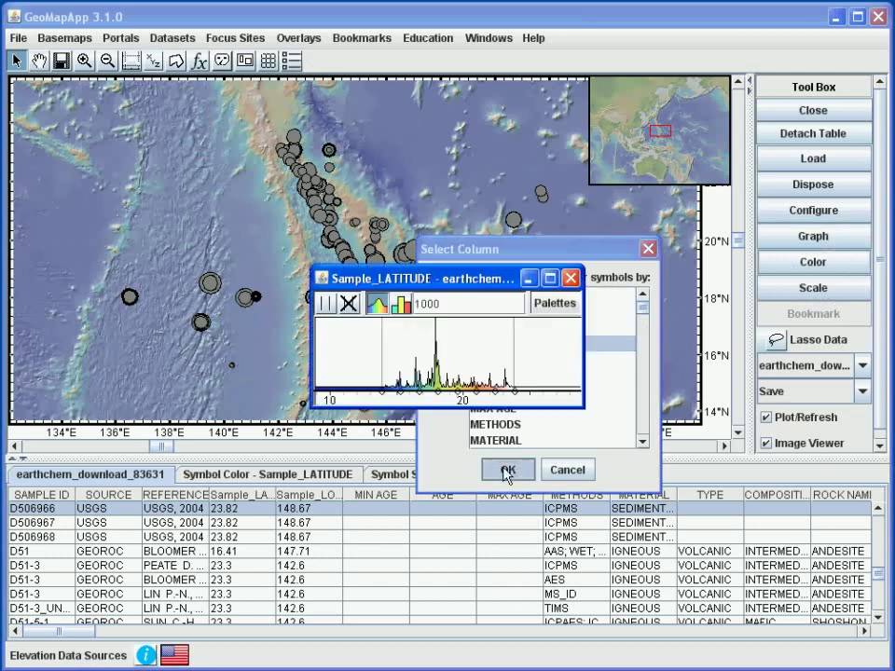
left_click_drag(484, 287, 452, 478)
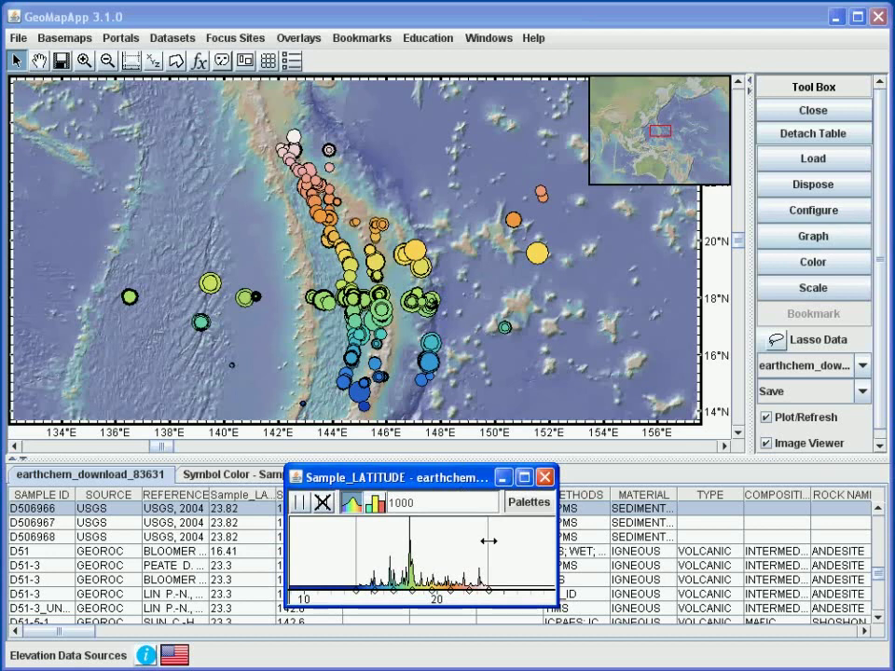
left_click_drag(489, 540, 473, 540)
left_click(533, 362)
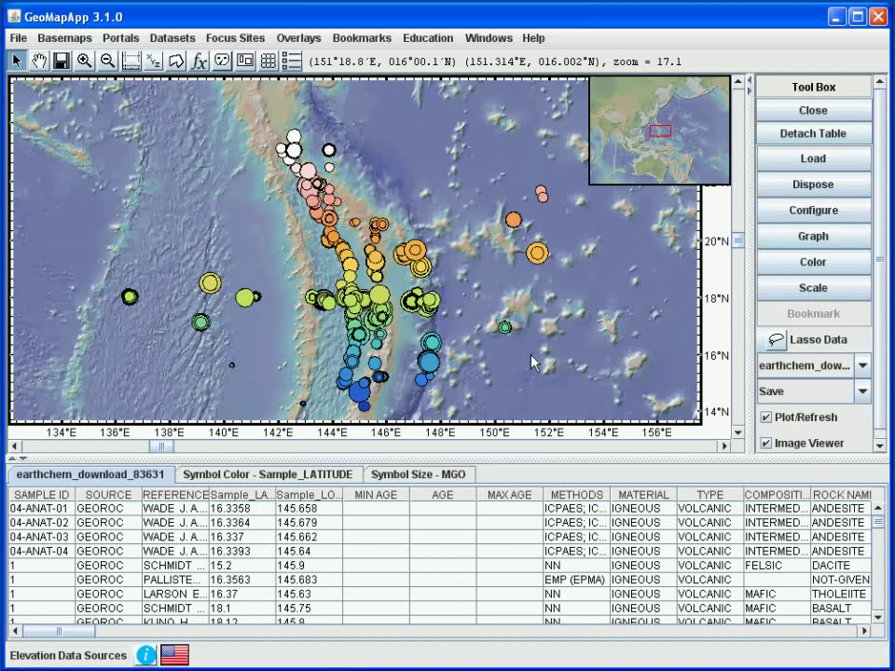
Create a Scatter Plot graph with SIO2 on the X-axis and K2O on the Y-axis
left_click(791, 241)
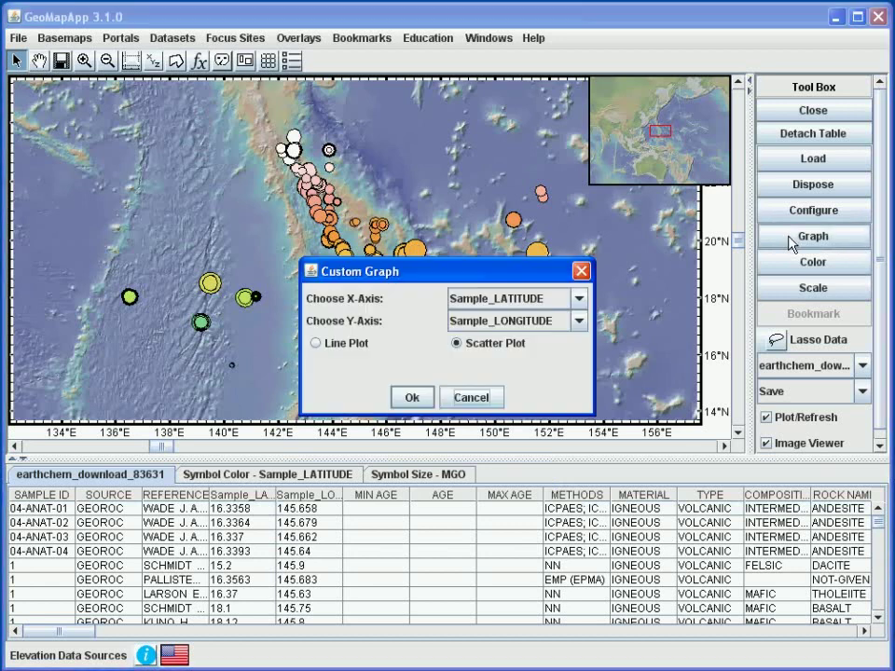
left_click(579, 298)
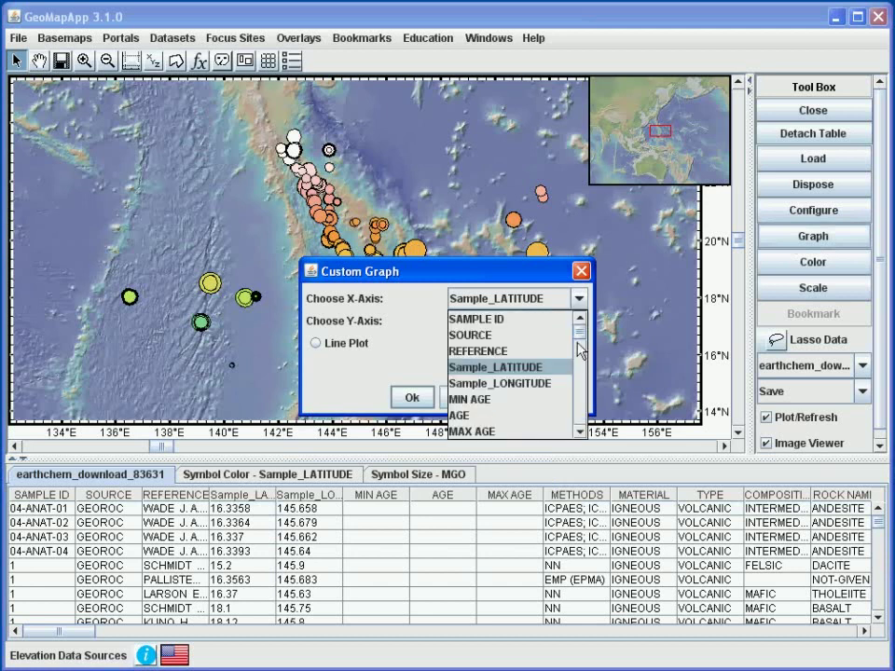
left_click(578, 375)
left_click(515, 431)
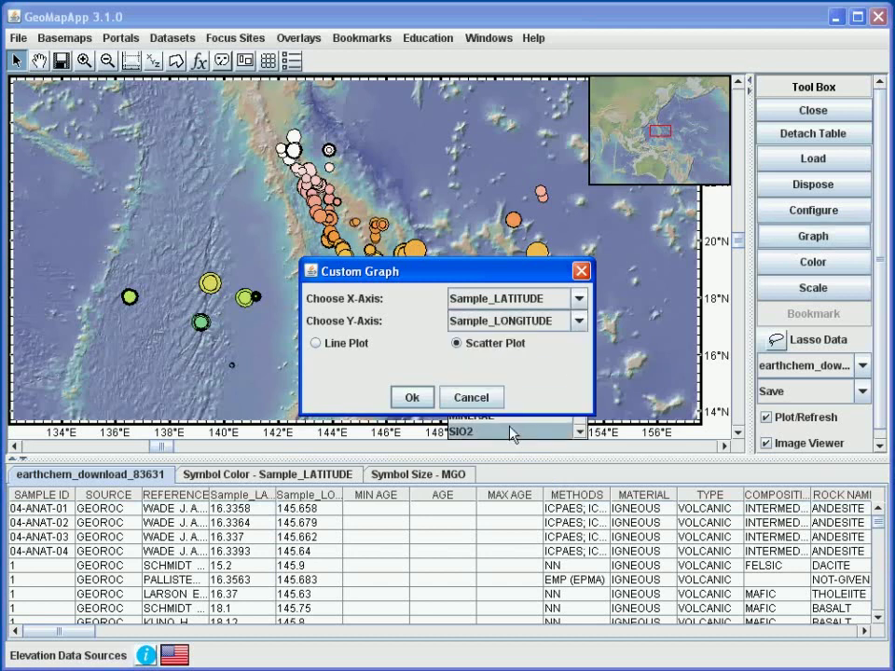
left_click(579, 320)
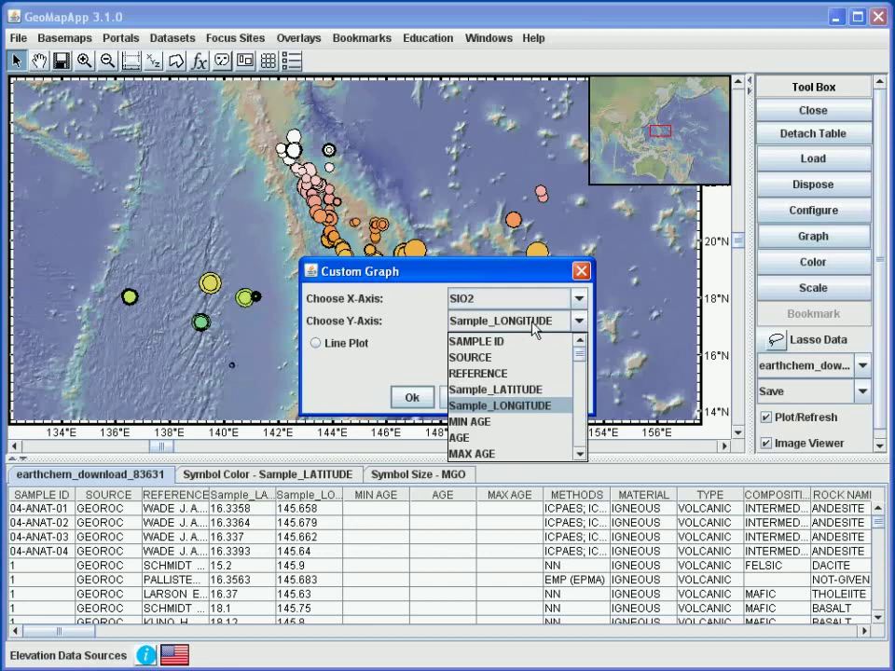
left_click(578, 410)
left_click(577, 411)
left_click(578, 414)
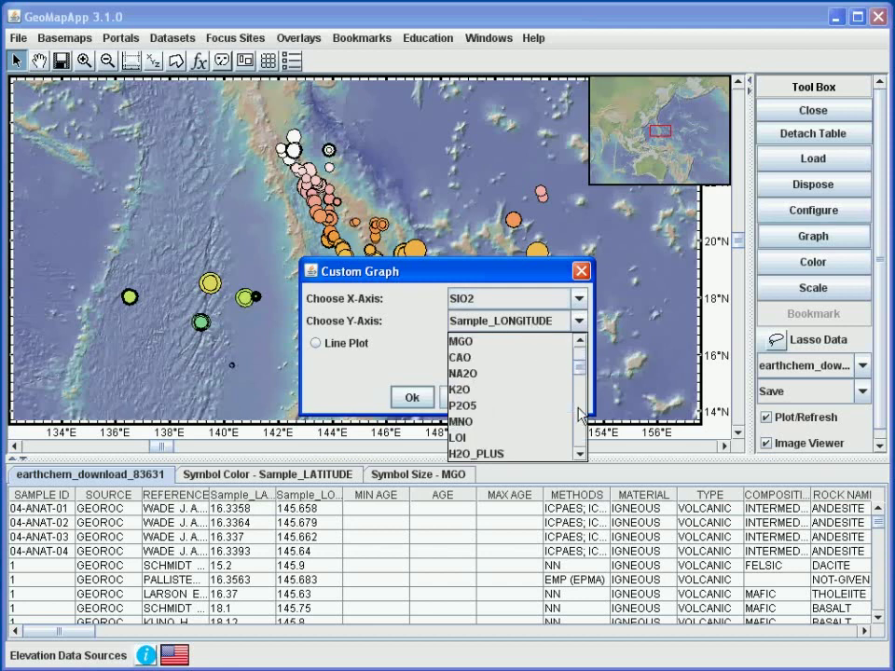
left_click(485, 389)
left_click(411, 397)
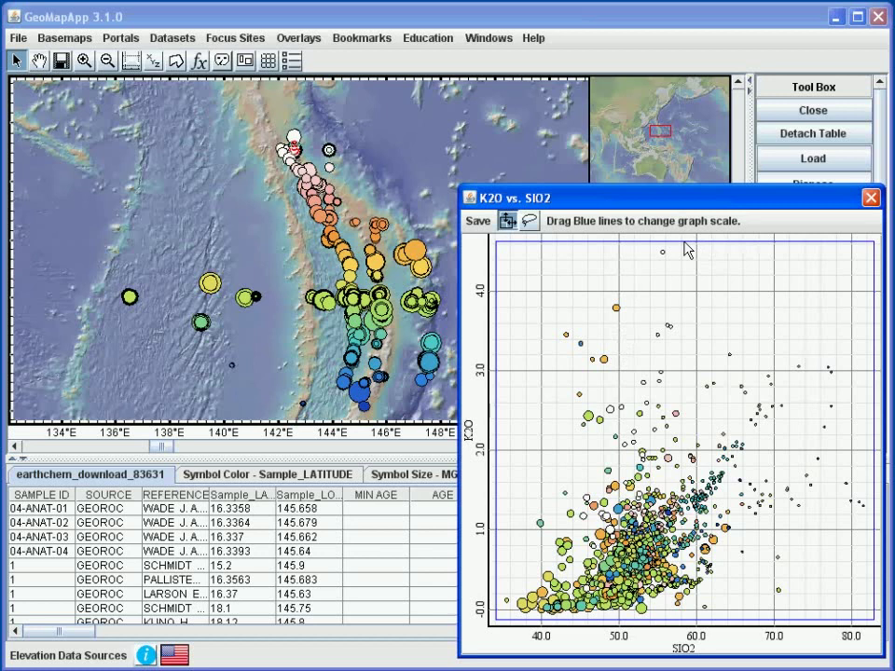
Lower the K2O axis maximum to about 3.5 and trim SIO2 to roughly 35–65
left_click_drag(686, 245, 683, 342)
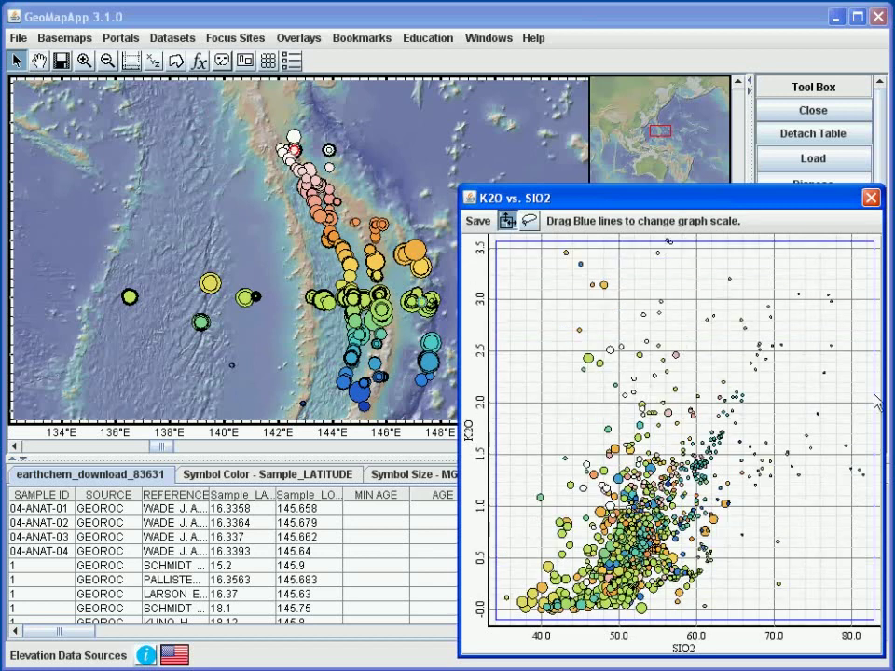
left_click_drag(864, 398, 571, 378)
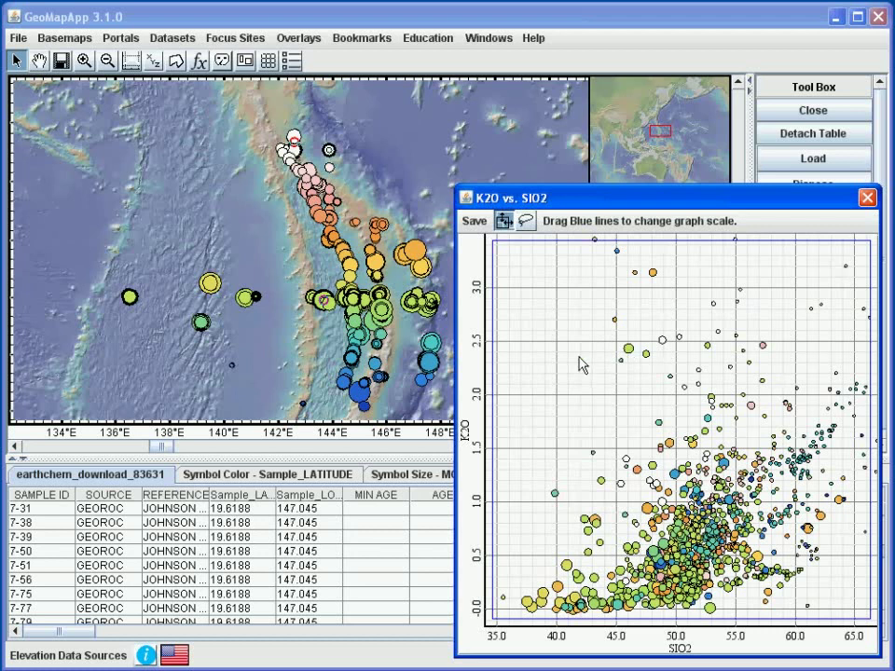
Pick three graph points to find their table rows, ending with sample 52-2,94-96
left_click(606, 458)
left_click(597, 446)
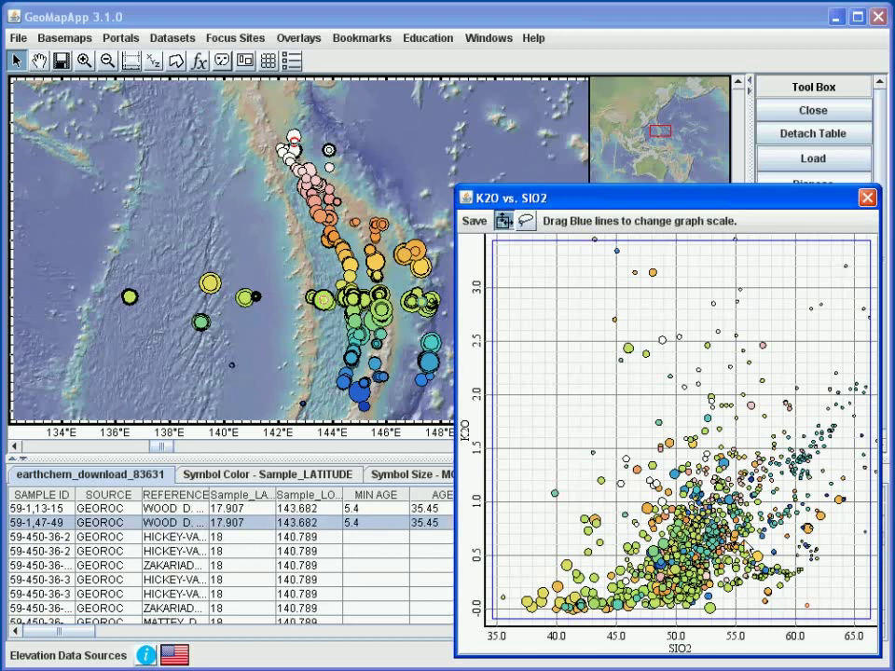
left_click(629, 352)
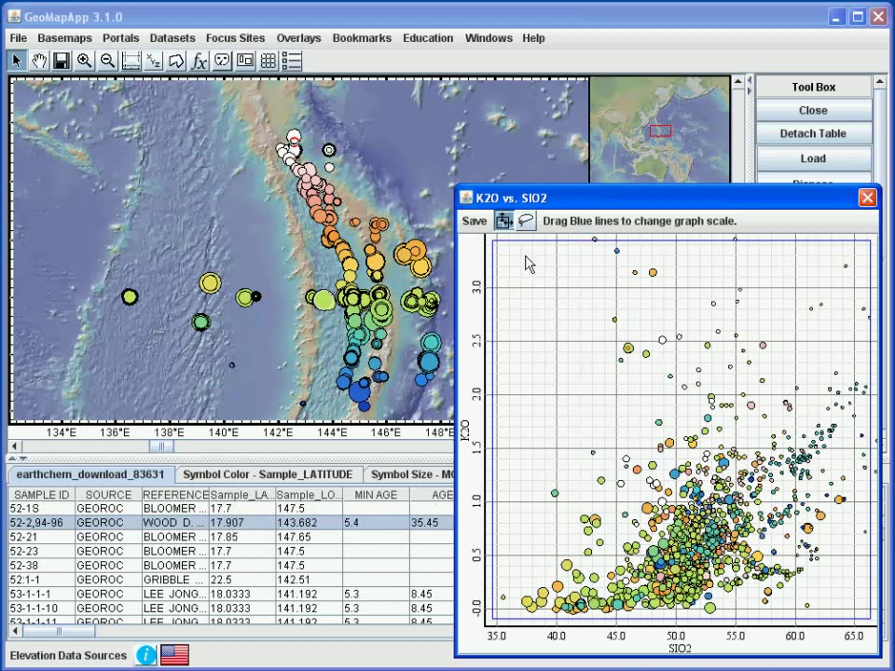
left_click_drag(578, 202, 585, 207)
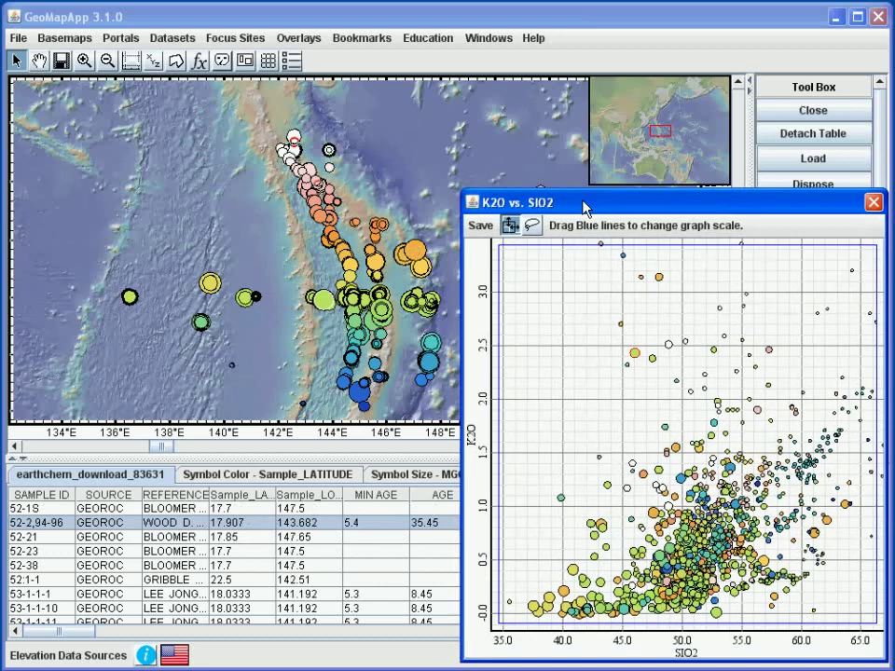
Lasso the central mid-K2O cluster, then move the graph window left to uncover the tool box
left_click(532, 226)
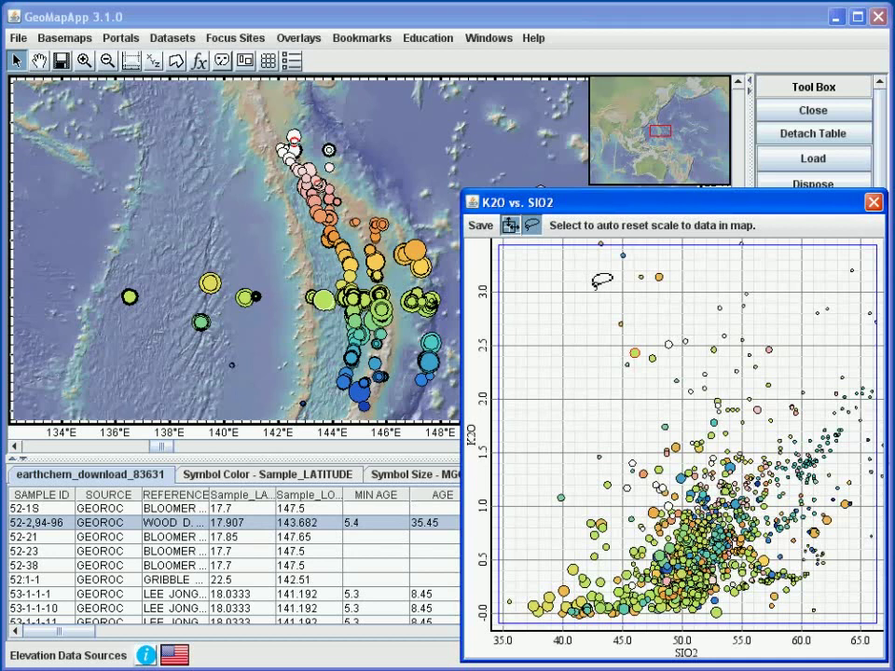
mouse_move(641, 377)
left_mouse_down()
mouse_move(573, 432)
mouse_move(550, 472)
mouse_move(580, 517)
mouse_move(642, 549)
mouse_move(792, 567)
mouse_move(830, 524)
mouse_move(746, 415)
mouse_move(692, 363)
mouse_move(623, 331)
mouse_move(617, 360)
mouse_move(641, 376)
left_mouse_up()
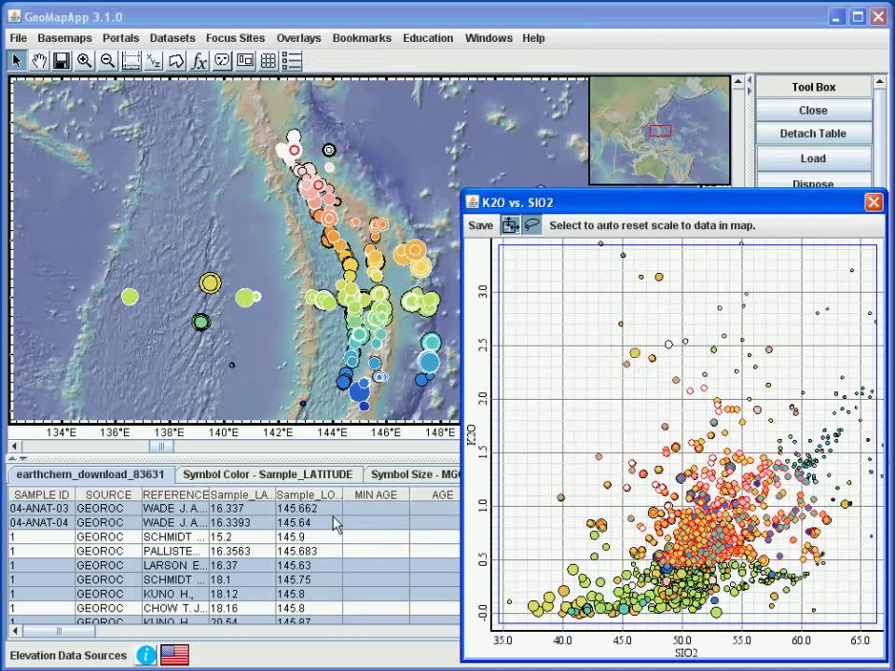
mouse_move(783, 205)
left_mouse_down()
mouse_move(761, 204)
mouse_move(772, 205)
left_mouse_up()
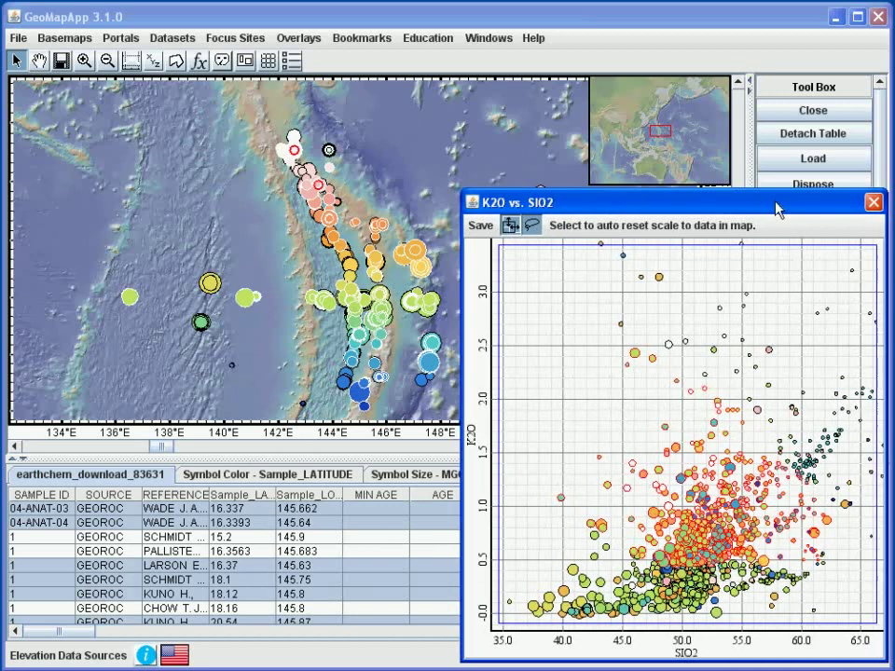
left_click_drag(779, 209, 609, 203)
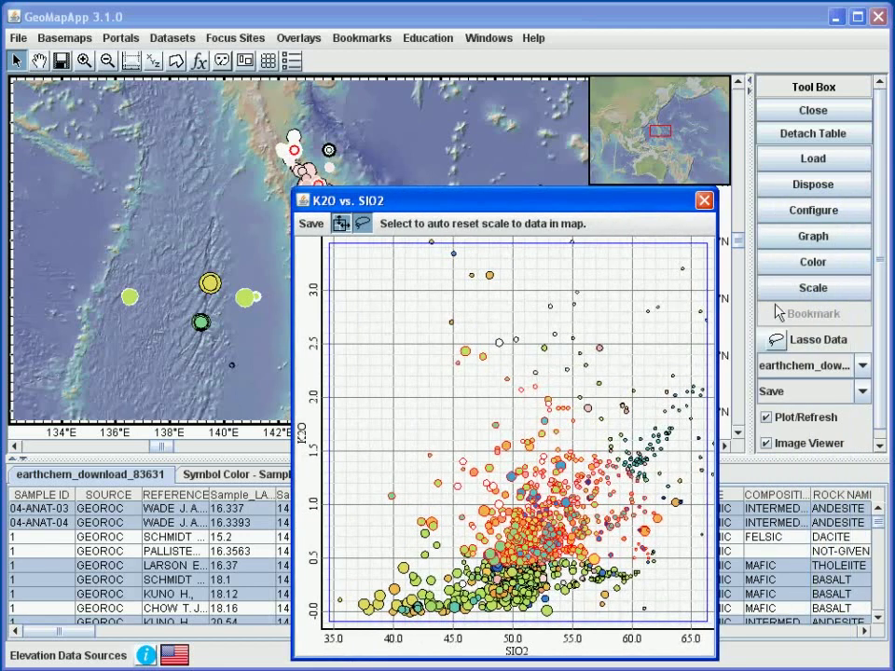
Check the save options without saving, then close the K2O vs. SIO2 graph window
left_click(863, 393)
scroll(863, 483, "down", 2)
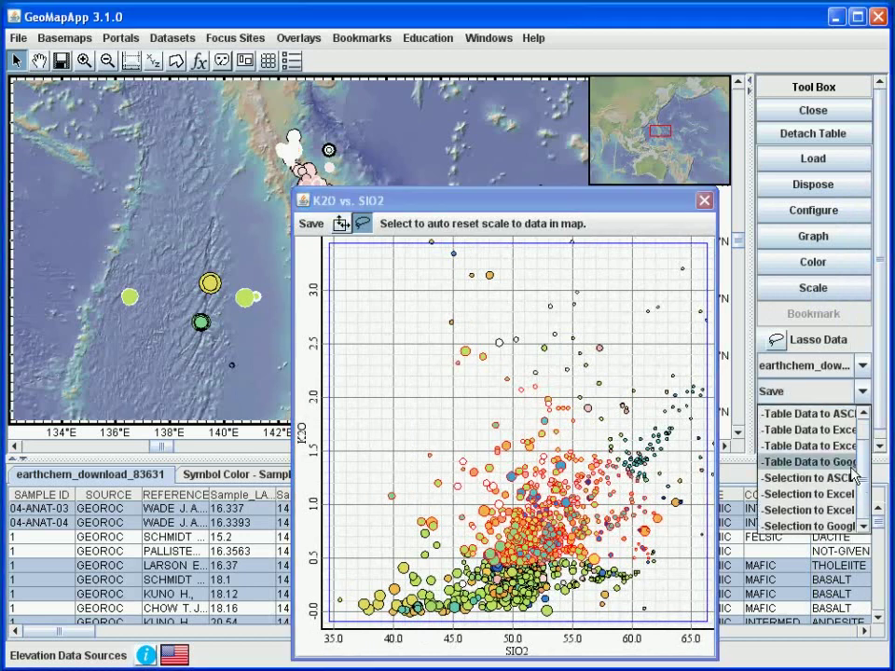
left_click(793, 494)
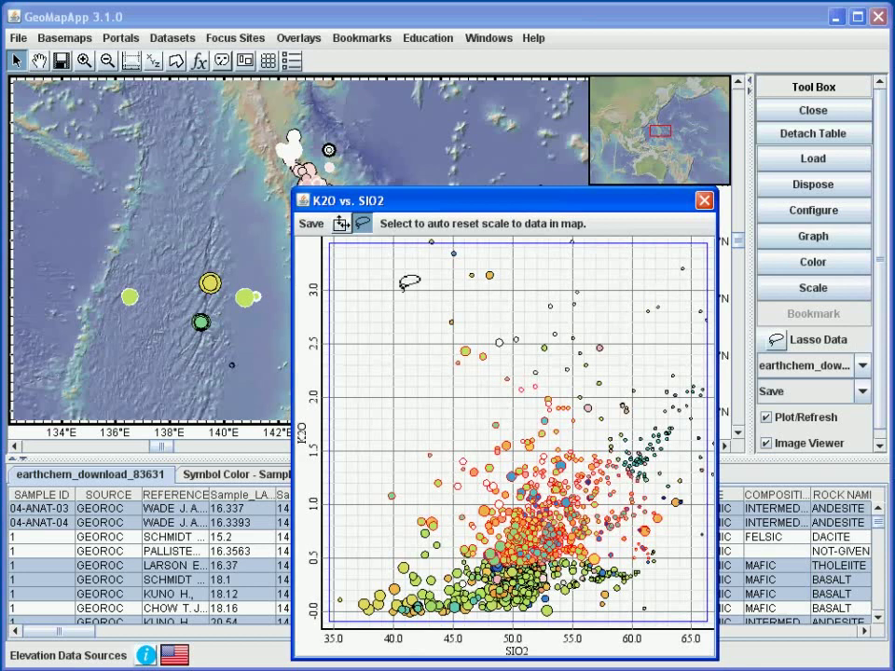
left_click(310, 225)
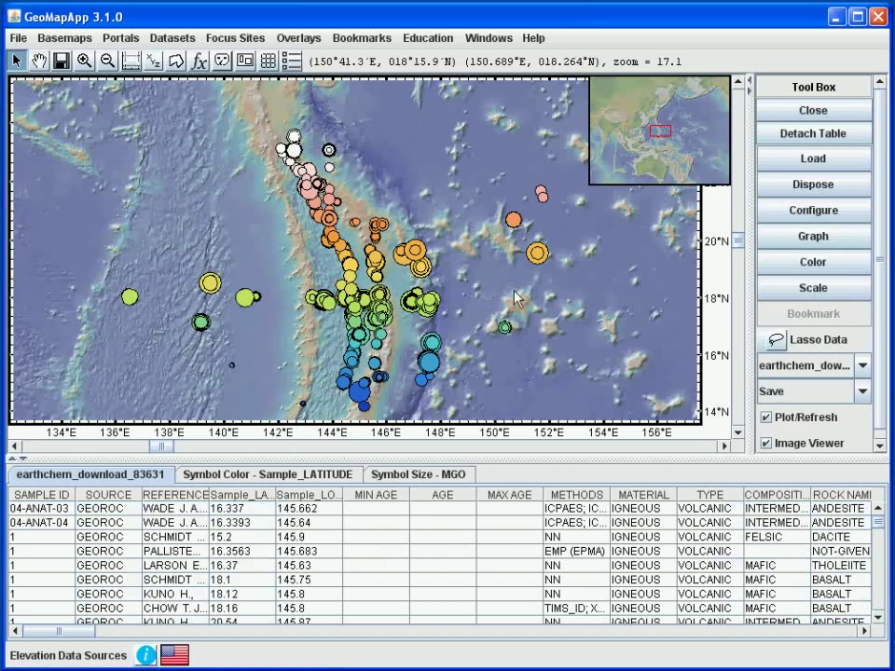
Check the File menu's map image options, then list open windows, including the MGO and Sample_LATITUDE legends
left_click(16, 37)
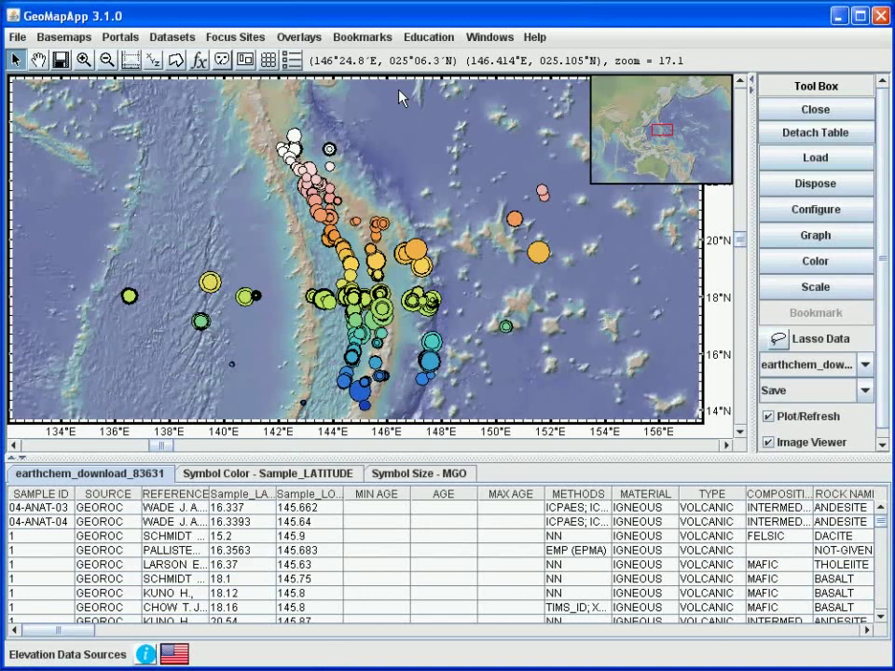
left_click(486, 39)
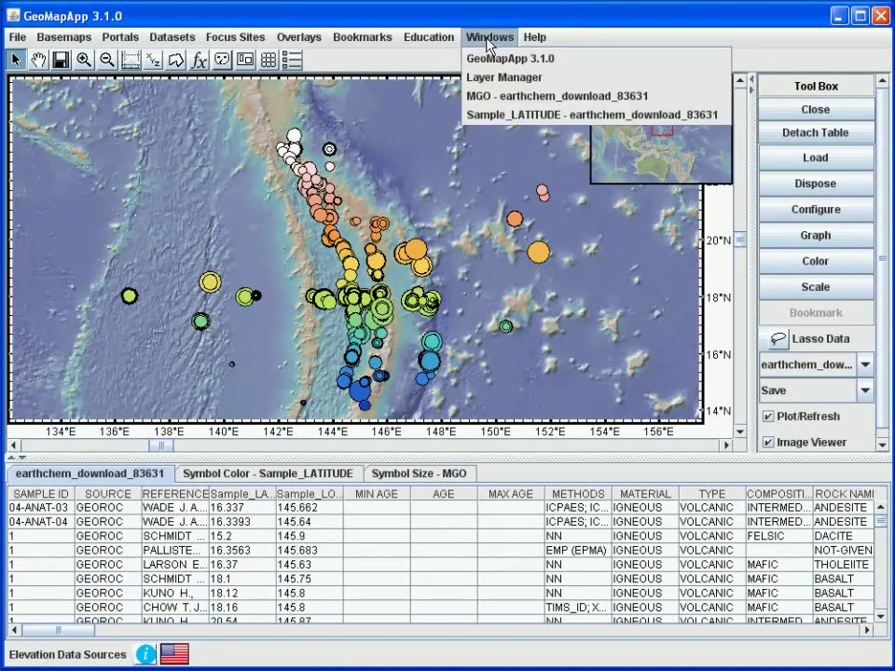